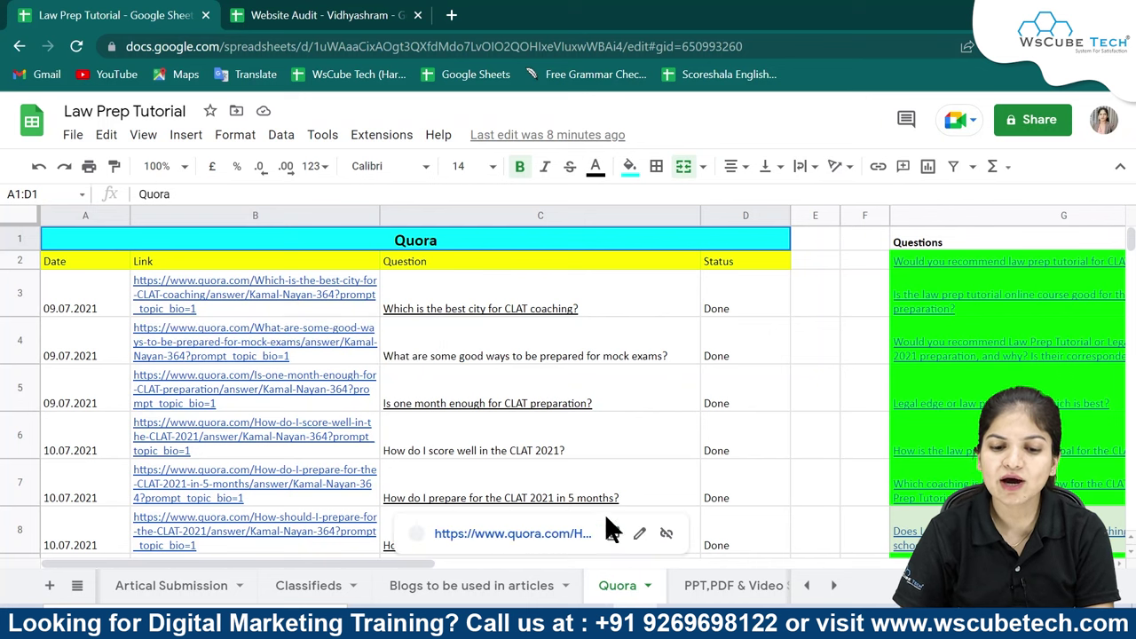
Look through the Quora sheet's answer entries and the submissions listed on the PPT,PDF & Video Submission sheet
{"action": "scroll", "coordinate": [519, 295], "scroll_direction": "down", "scroll_amount": 5}
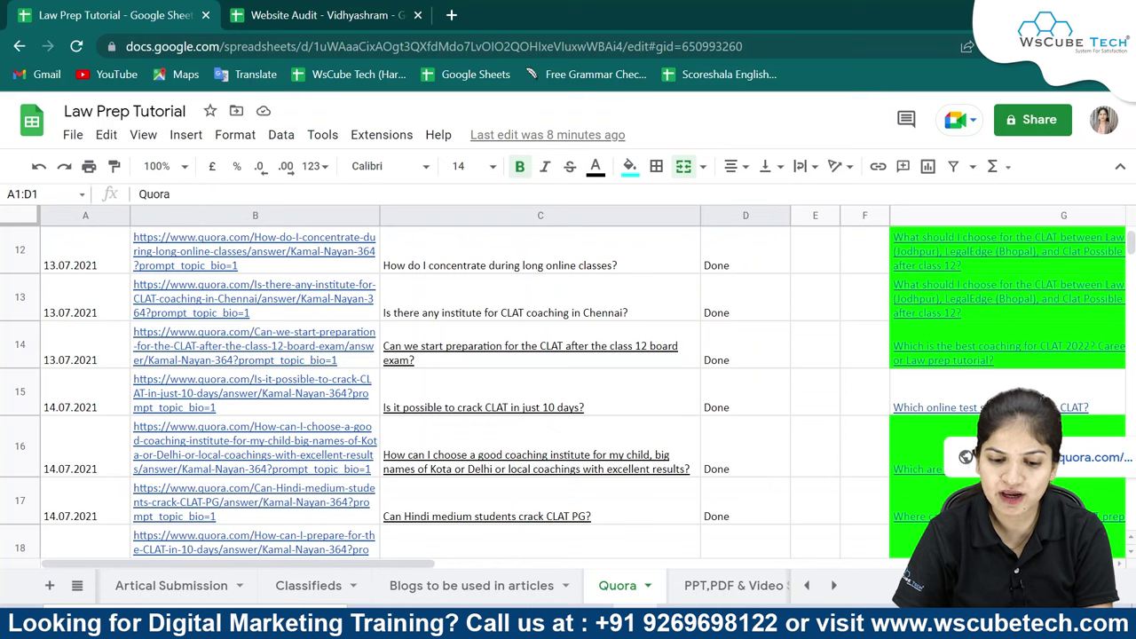
{"action": "left_click", "coordinate": [766, 575]}
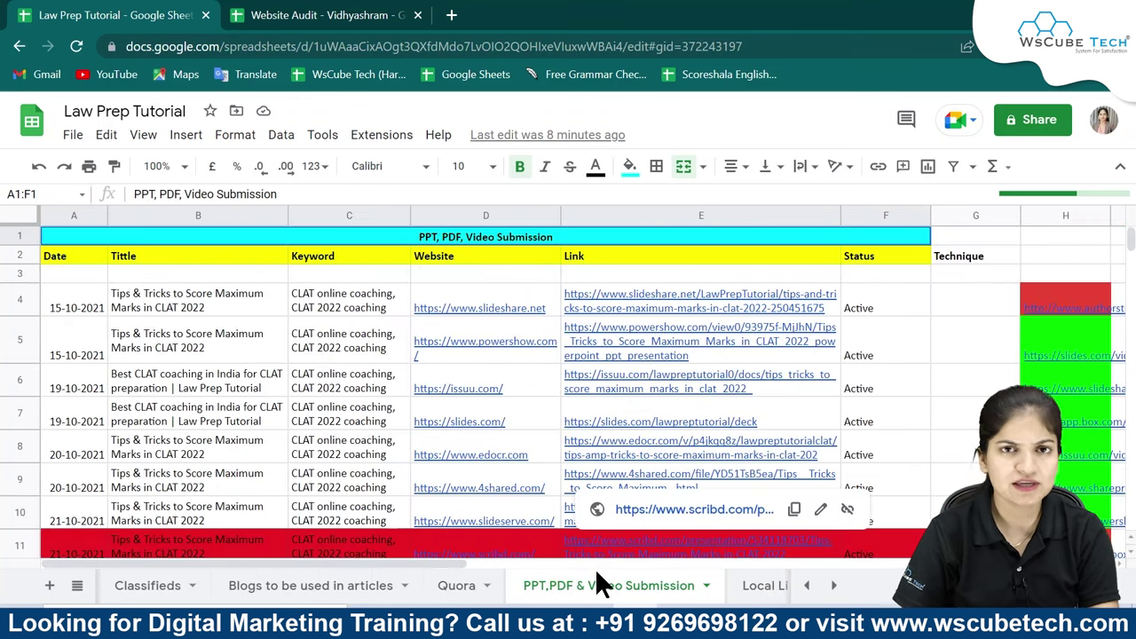
{"action": "scroll", "coordinate": [545, 431], "scroll_direction": "down", "scroll_amount": 5}
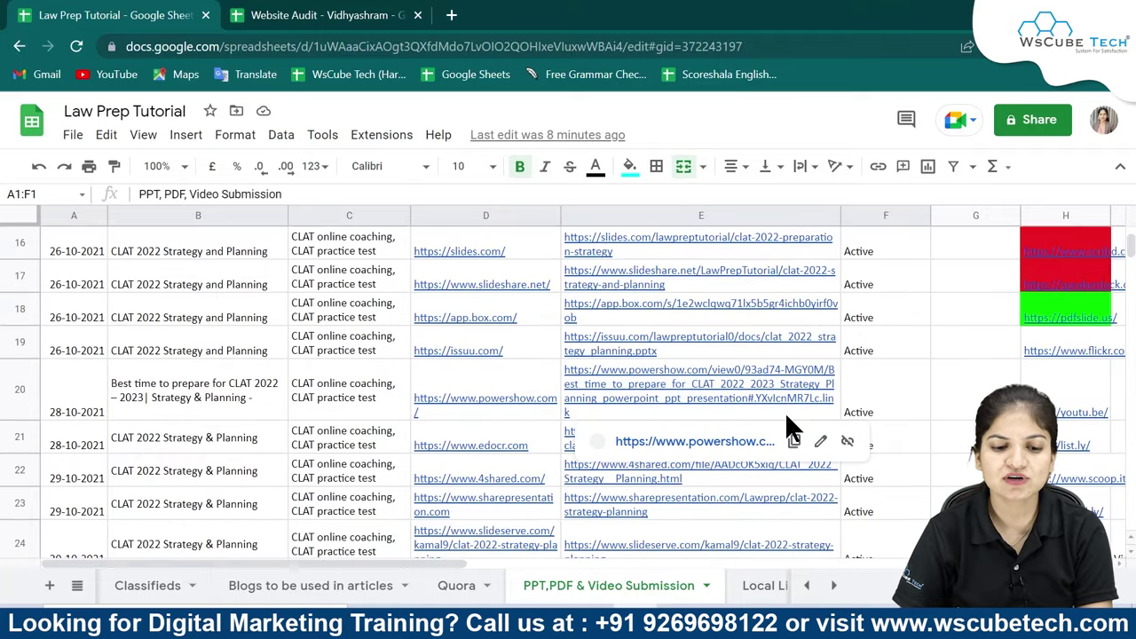
{"action": "scroll", "coordinate": [784, 417], "scroll_direction": "up", "scroll_amount": 5}
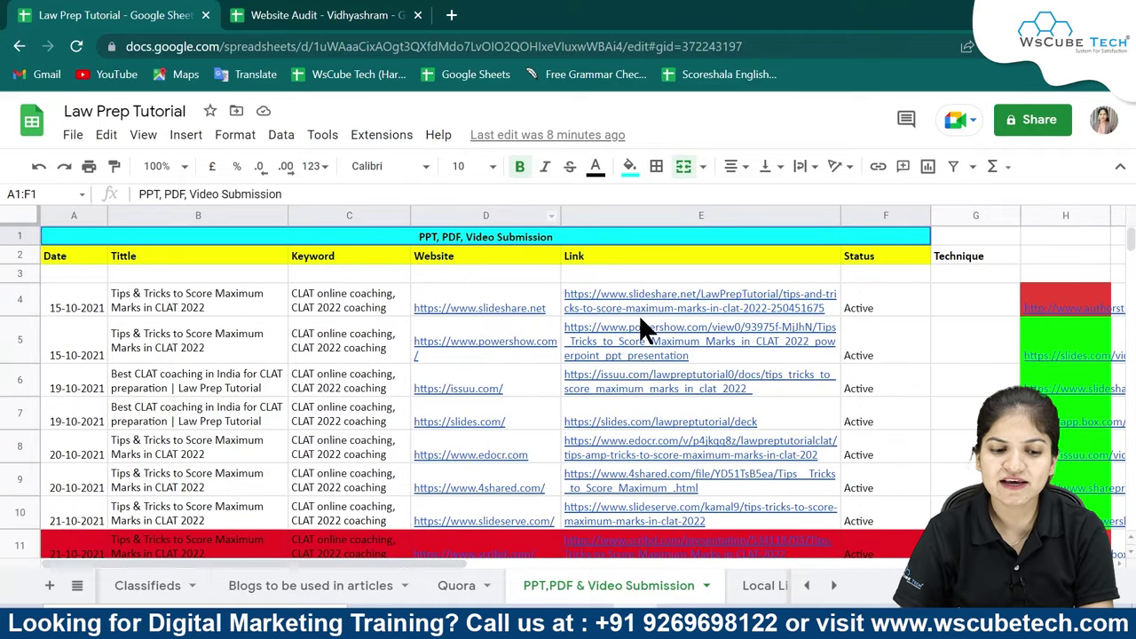
{"action": "mouse_move", "coordinate": [672, 429]}
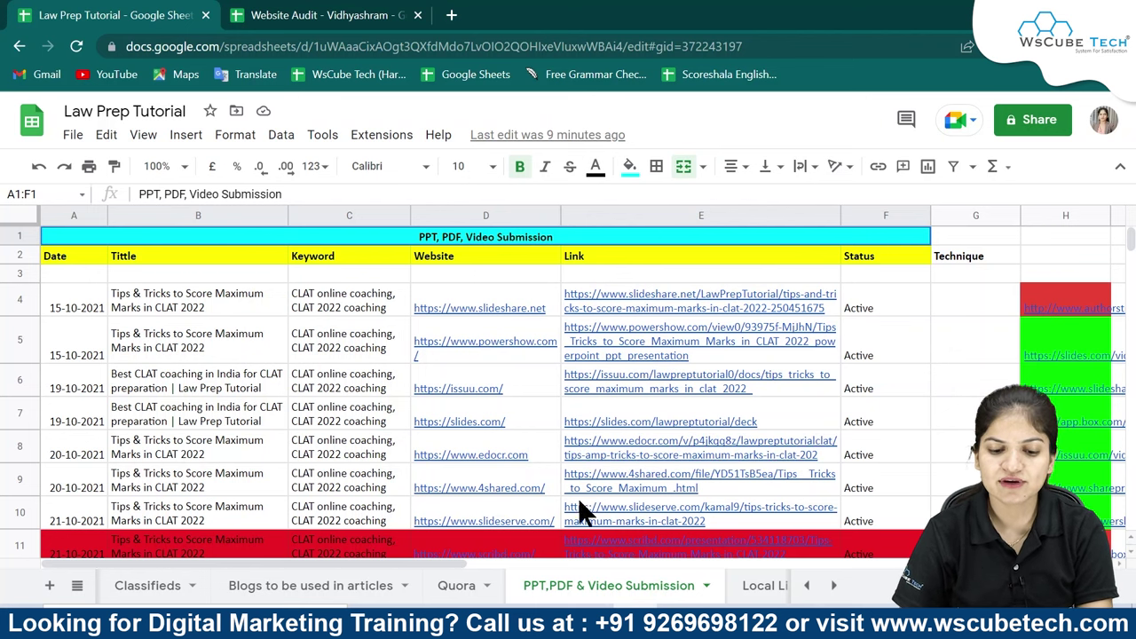
Open the Local Listing/Profile Links sheet and examine its dated links and their status entries
{"action": "left_click", "coordinate": [781, 587]}
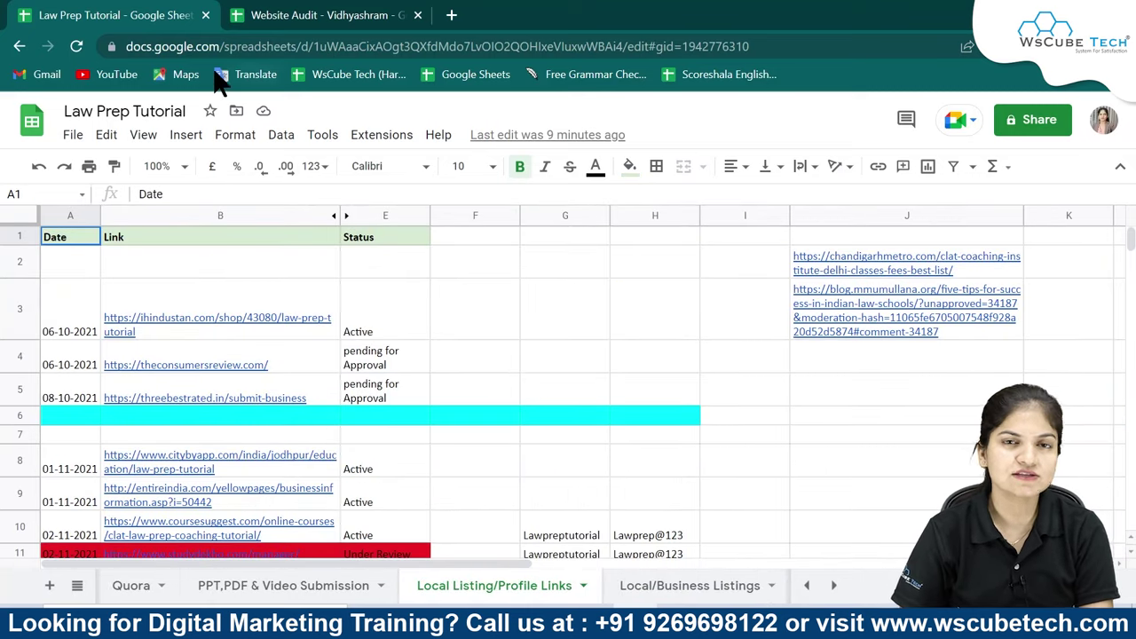
{"action": "scroll", "coordinate": [280, 259], "scroll_direction": "down", "scroll_amount": 10}
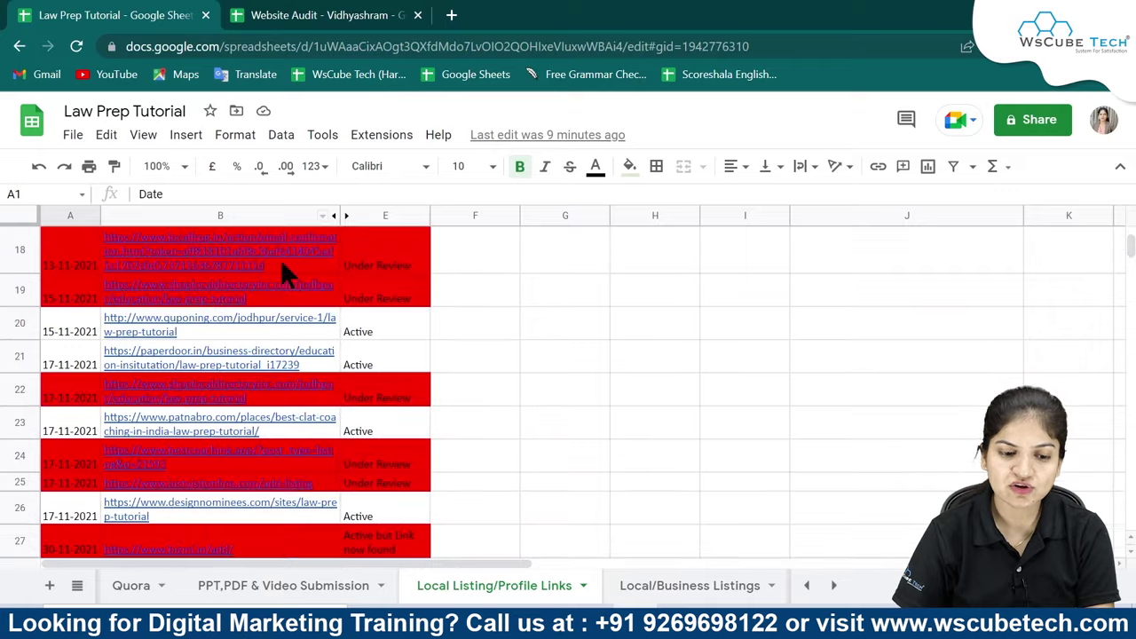
{"action": "scroll", "coordinate": [254, 338], "scroll_direction": "up", "scroll_amount": 10}
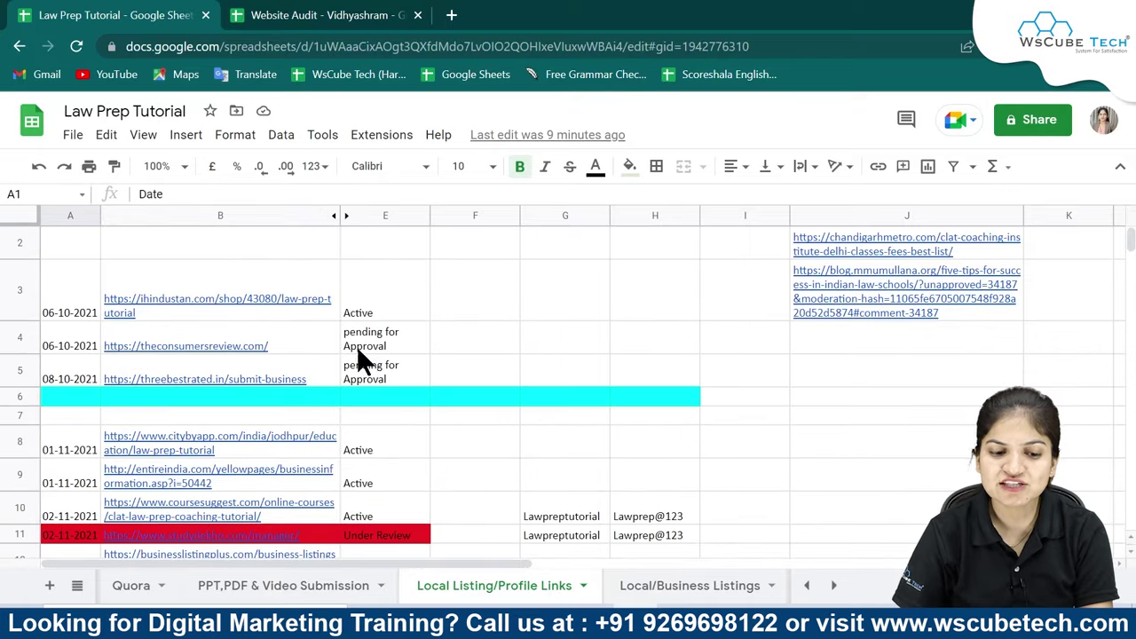
{"action": "scroll", "coordinate": [382, 346], "scroll_direction": "down", "scroll_amount": 2}
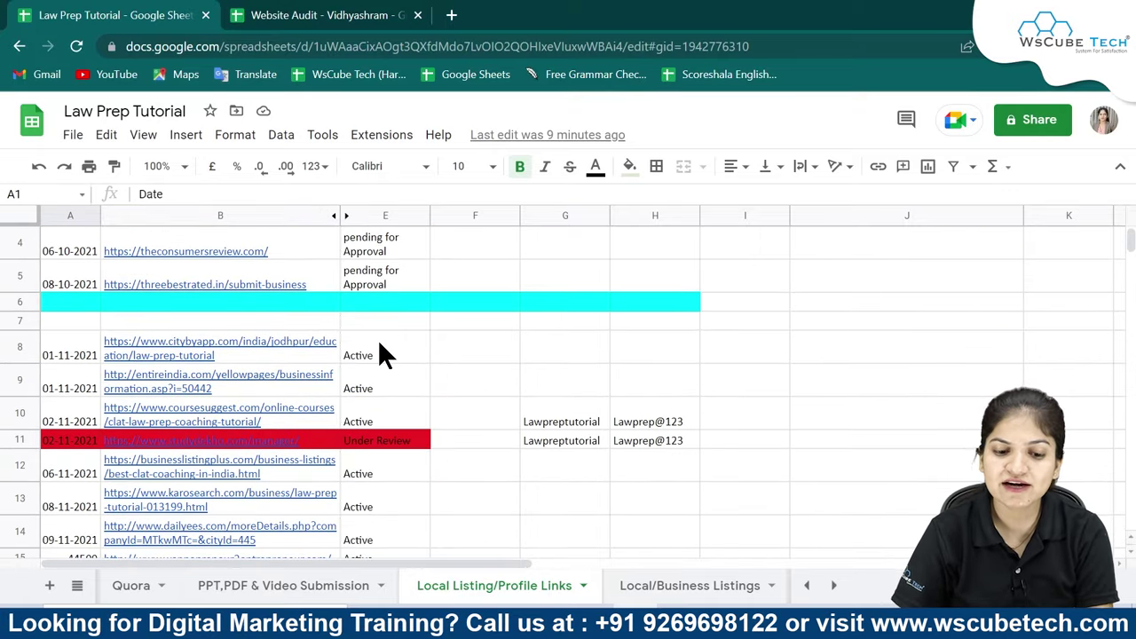
{"action": "scroll", "coordinate": [380, 354], "scroll_direction": "down", "scroll_amount": 10}
{"action": "scroll", "coordinate": [384, 349], "scroll_direction": "up", "scroll_amount": 6}
{"action": "scroll", "coordinate": [383, 346], "scroll_direction": "up", "scroll_amount": 5}
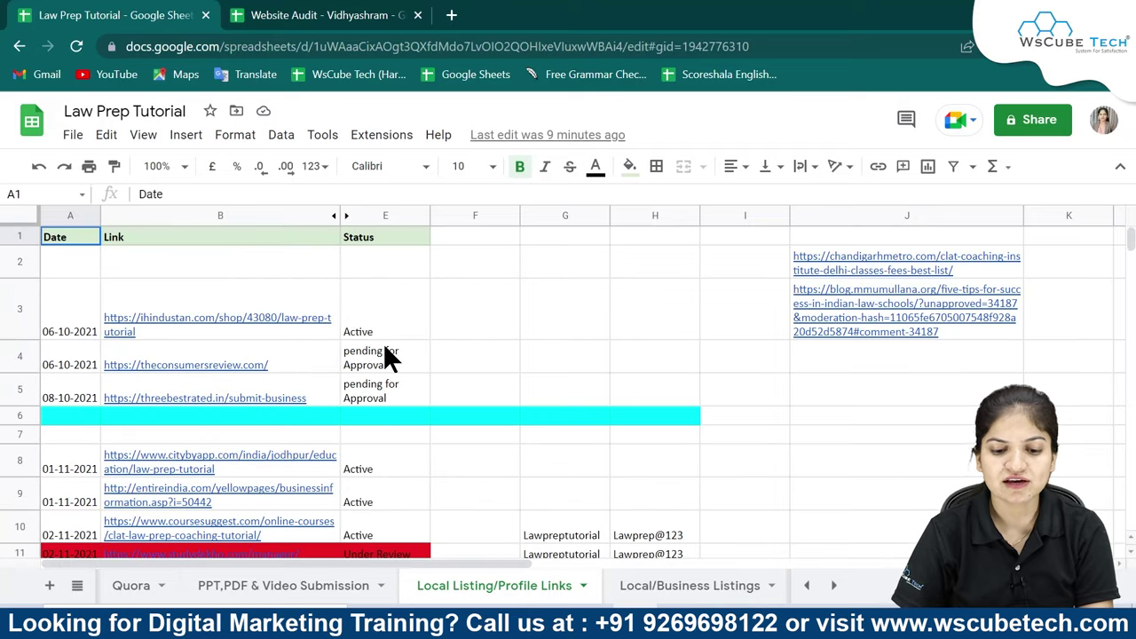
{"action": "scroll", "coordinate": [666, 577], "scroll_direction": "down", "scroll_amount": 2}
Open the Competitors Backlink sheet and look through its dated backlinks and the content further below
{"action": "left_click", "coordinate": [461, 585]}
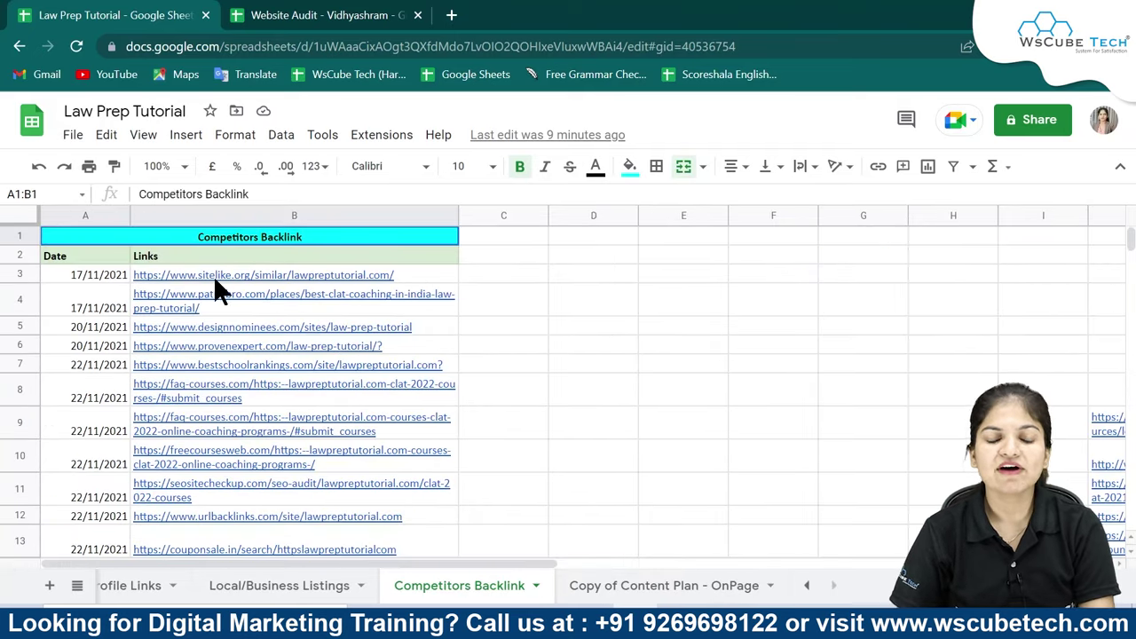
{"action": "left_click", "coordinate": [560, 366]}
{"action": "scroll", "coordinate": [321, 425], "scroll_direction": "down", "scroll_amount": 10}
{"action": "scroll", "coordinate": [321, 417], "scroll_direction": "down", "scroll_amount": 7}
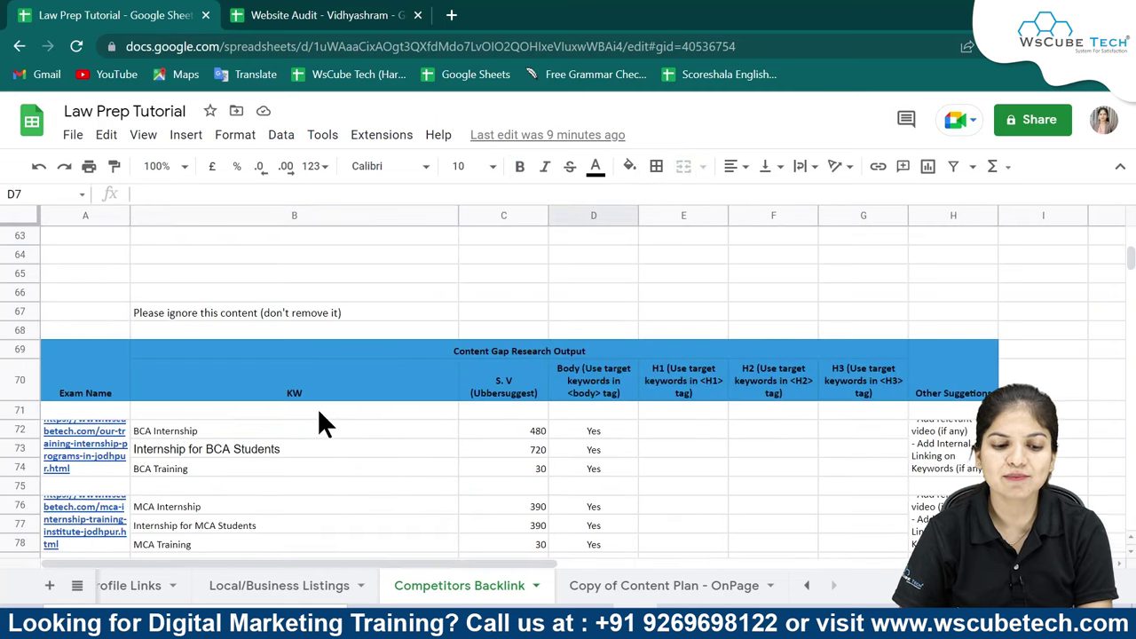
{"action": "scroll", "coordinate": [317, 408], "scroll_direction": "up", "scroll_amount": 15}
{"action": "scroll", "coordinate": [275, 337], "scroll_direction": "up", "scroll_amount": 2}
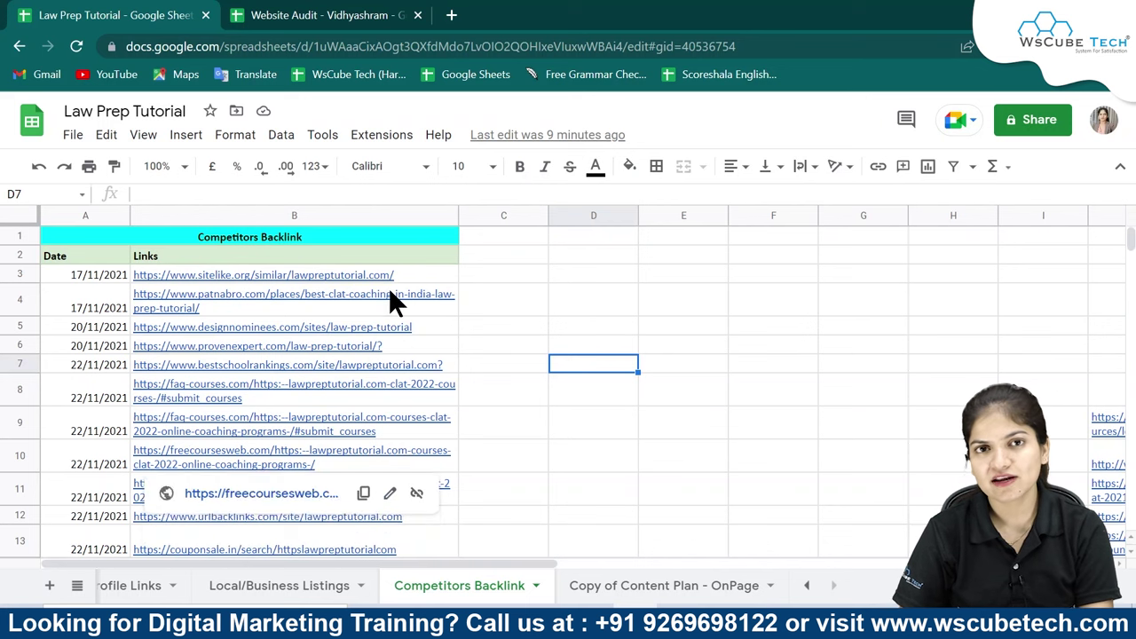
{"action": "mouse_move", "coordinate": [390, 291]}
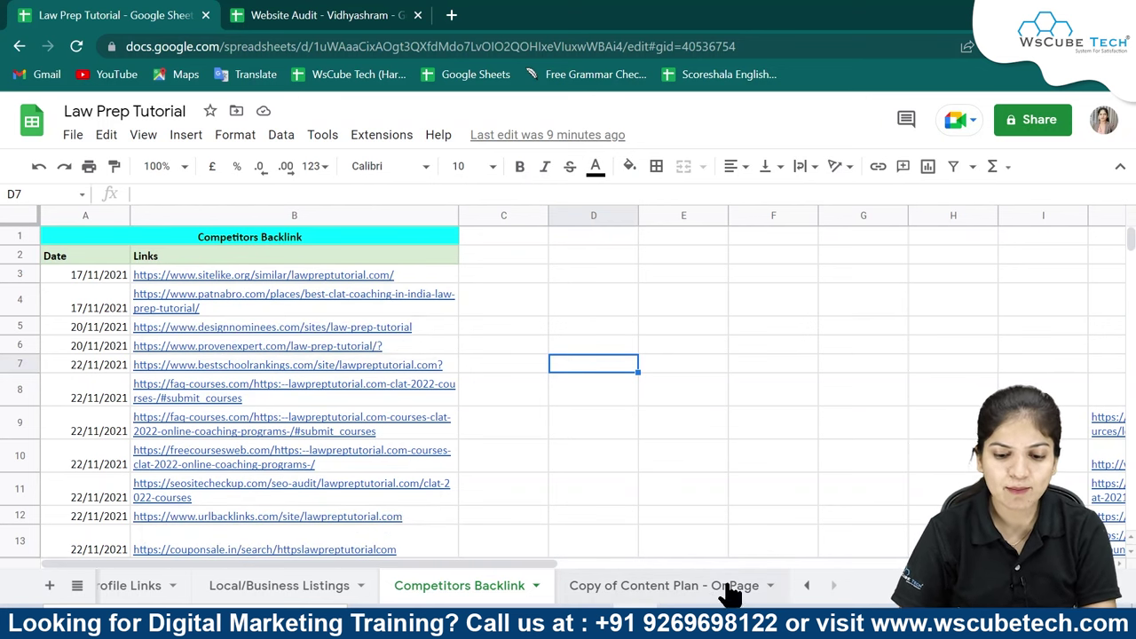
Go back to the earlier sheets of the workbook and open the Keywords Ranking sheet
{"action": "left_click", "coordinate": [806, 586]}
{"action": "left_click", "coordinate": [807, 586]}
{"action": "left_click", "coordinate": [806, 585]}
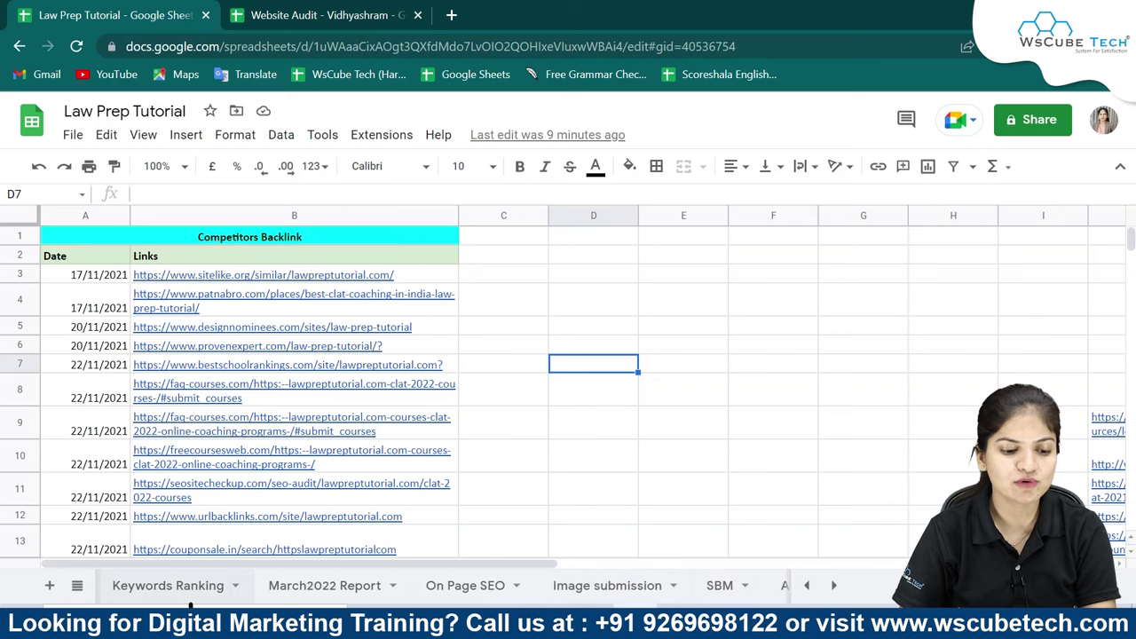
{"action": "left_click", "coordinate": [168, 587]}
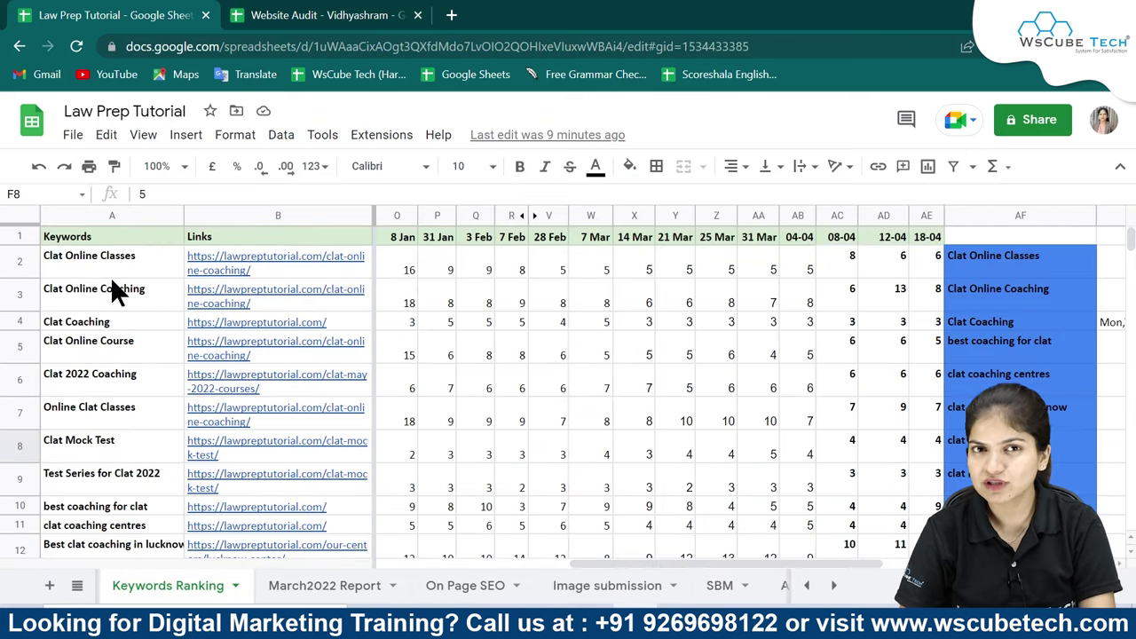
Switch to the Website Audit - Vidhyashram spreadsheet, review its audit check points and open the Content Plan - OnPage sheet
{"action": "left_click", "coordinate": [289, 15]}
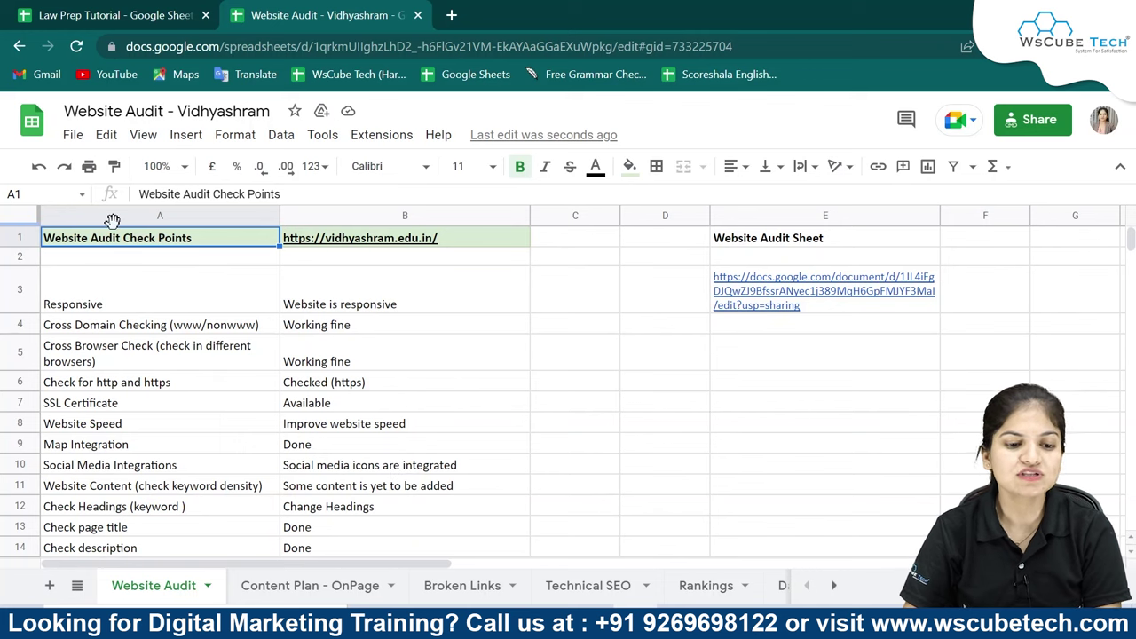
{"action": "mouse_move", "coordinate": [317, 222]}
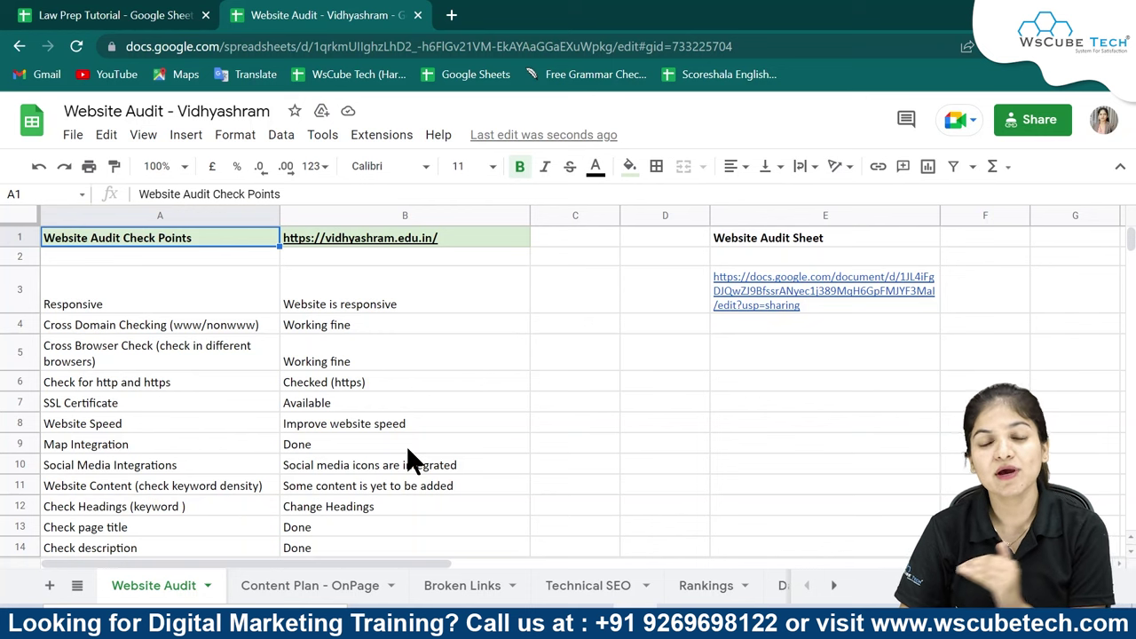
{"action": "left_click", "coordinate": [325, 578]}
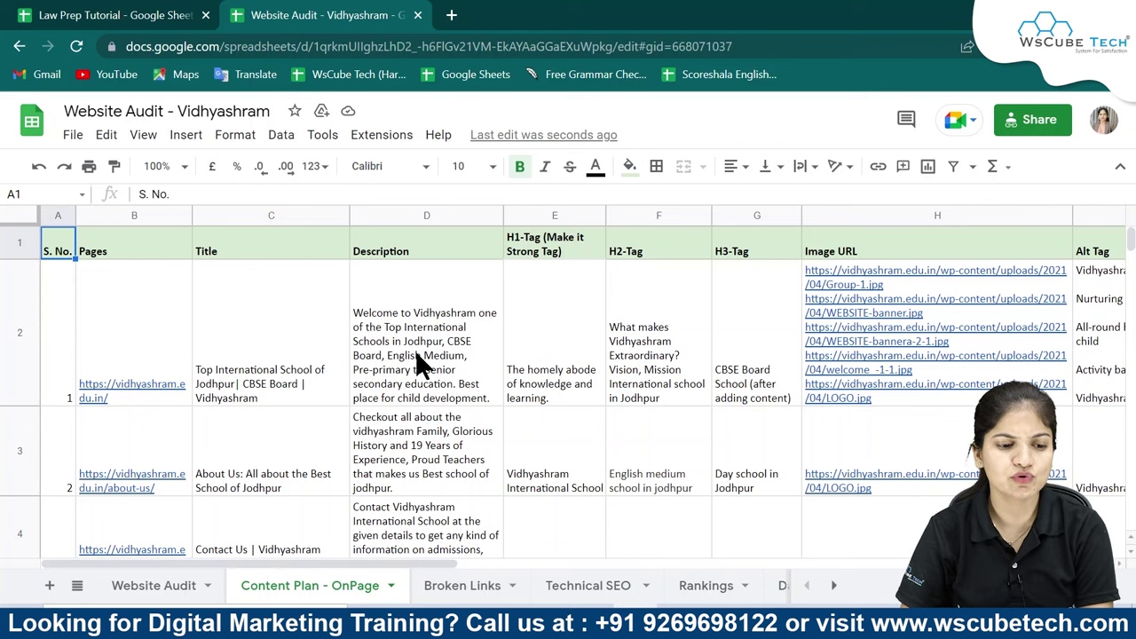
{"action": "mouse_move", "coordinate": [154, 354]}
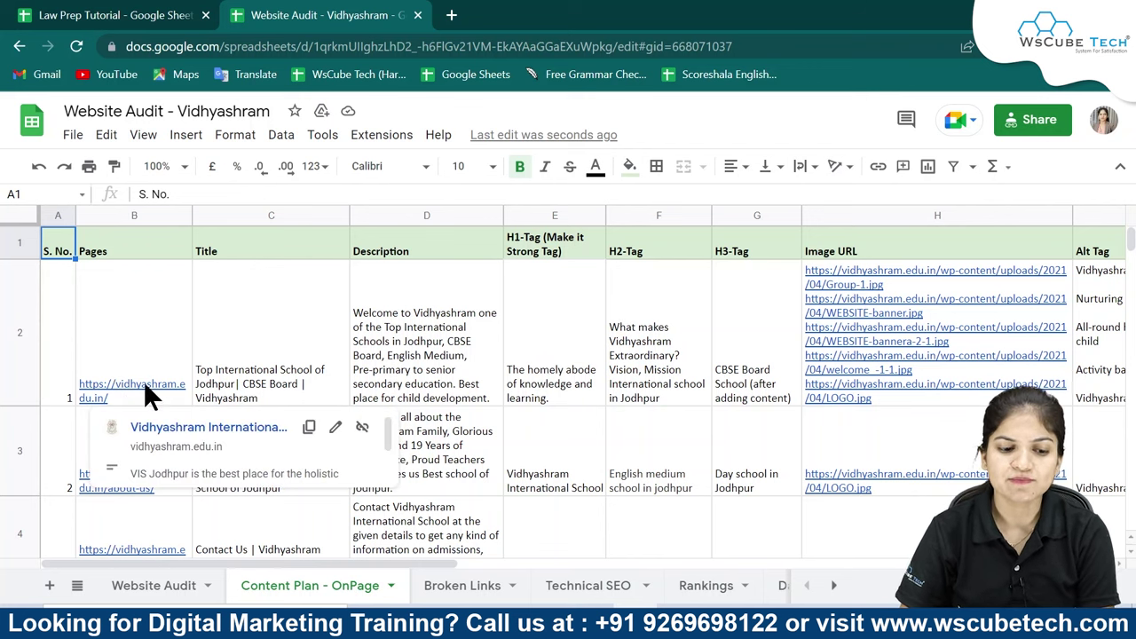
Inspect the first page's title, description, H1-Tag, H2-Tag and H3-Tag entries in row 2
{"action": "left_click", "coordinate": [266, 316]}
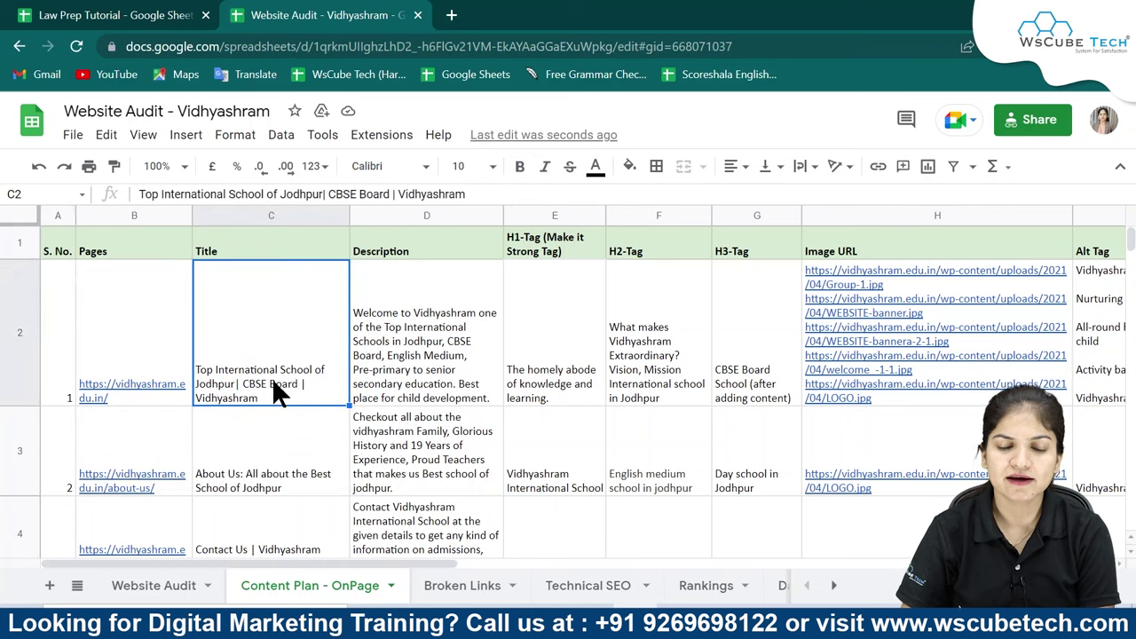
{"action": "left_click", "coordinate": [405, 350]}
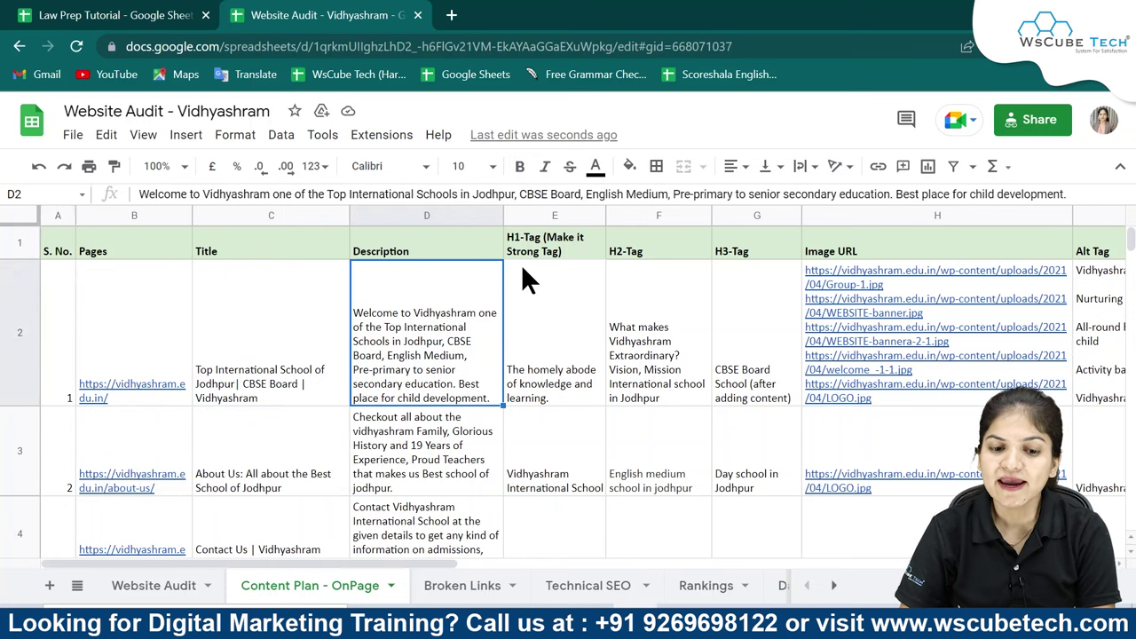
{"action": "left_click", "coordinate": [563, 363]}
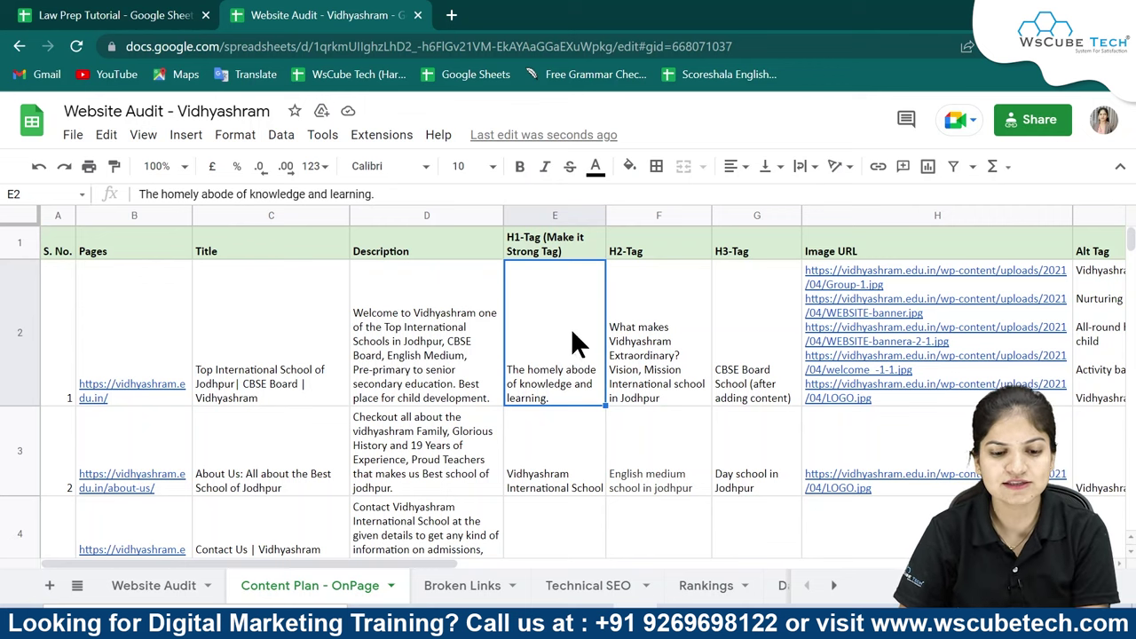
{"action": "left_click", "coordinate": [677, 300]}
{"action": "left_click", "coordinate": [747, 338]}
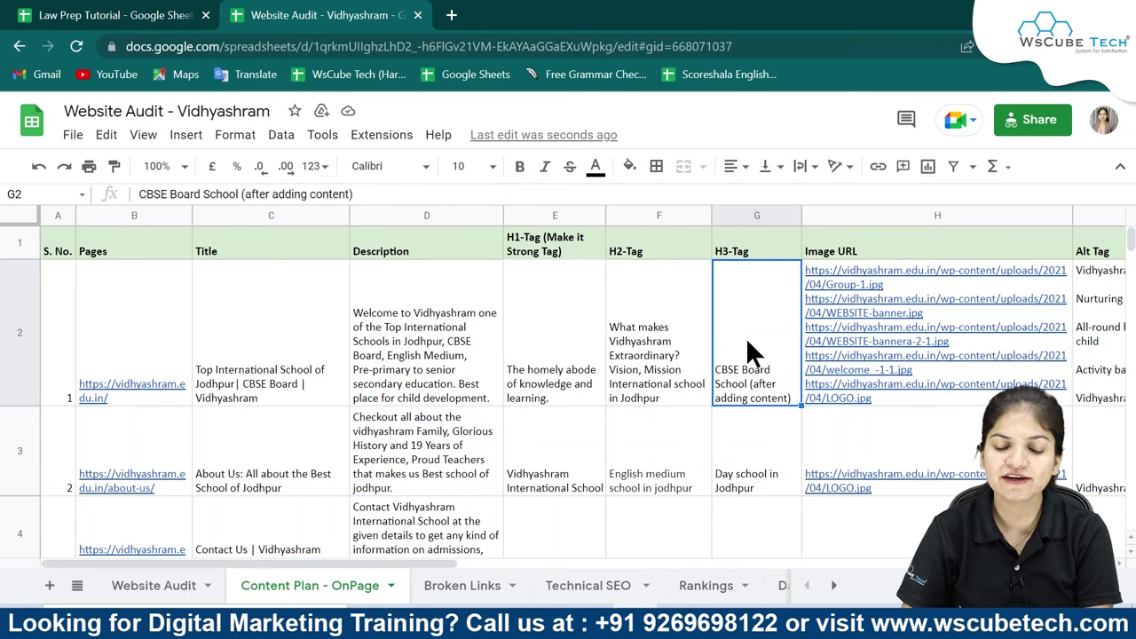
Examine the first page's image URLs and their matching alt tags in row 2
{"action": "left_click_drag", "start_coordinate": [386, 558], "coordinate": [523, 570]}
{"action": "key", "text": "Right"}
{"action": "key", "text": "Right"}
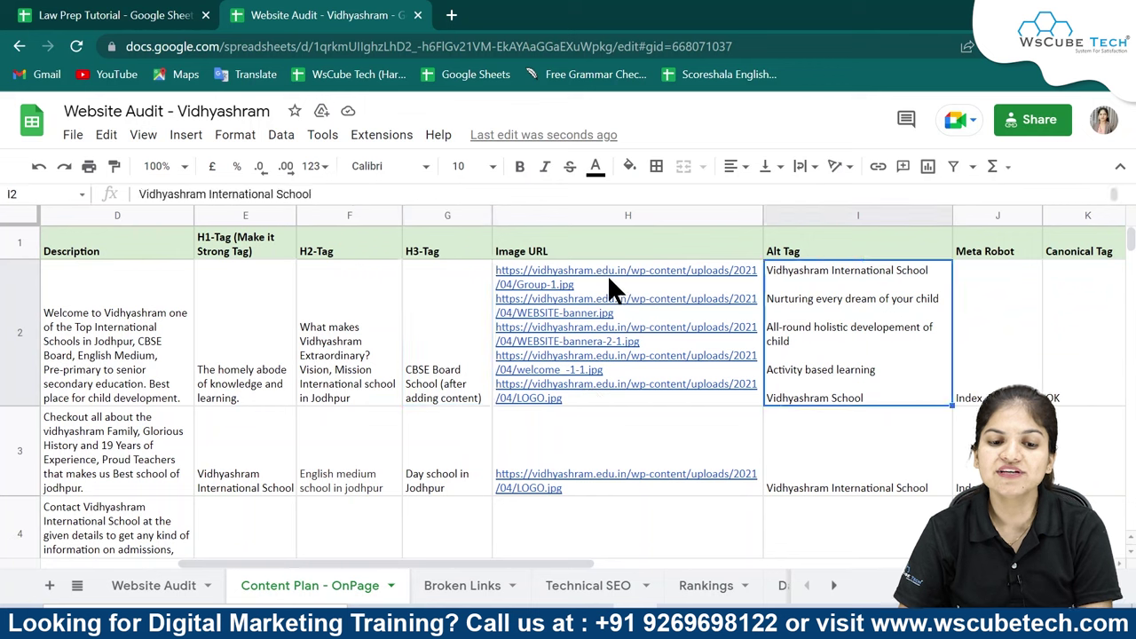
{"action": "left_click", "coordinate": [606, 274]}
{"action": "left_click", "coordinate": [442, 342]}
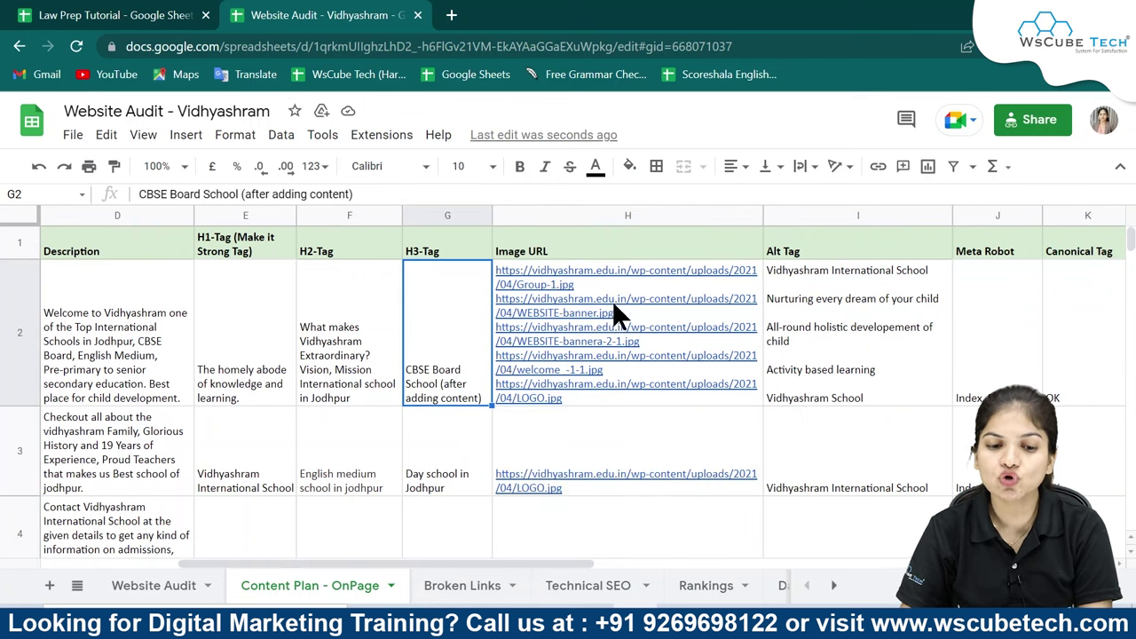
{"action": "left_click", "coordinate": [610, 298]}
{"action": "left_click", "coordinate": [820, 278]}
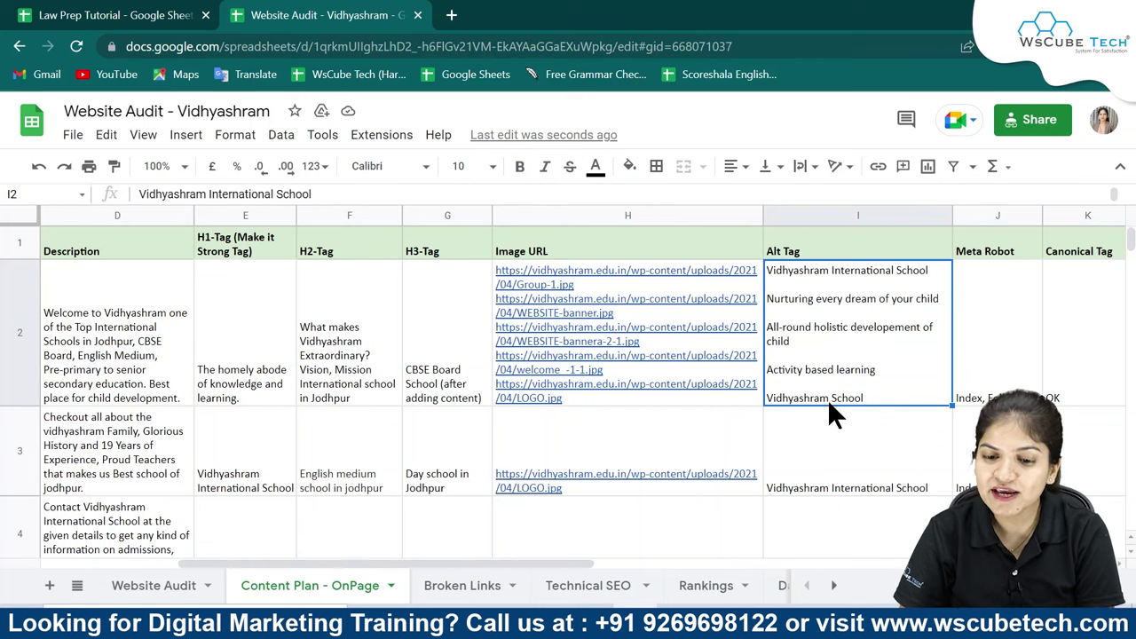
Inspect the first page's Meta Robot, Canonical Tag, OG Graph and Twitter Graph entries in row 2
{"action": "left_click_drag", "start_coordinate": [397, 560], "coordinate": [494, 560]}
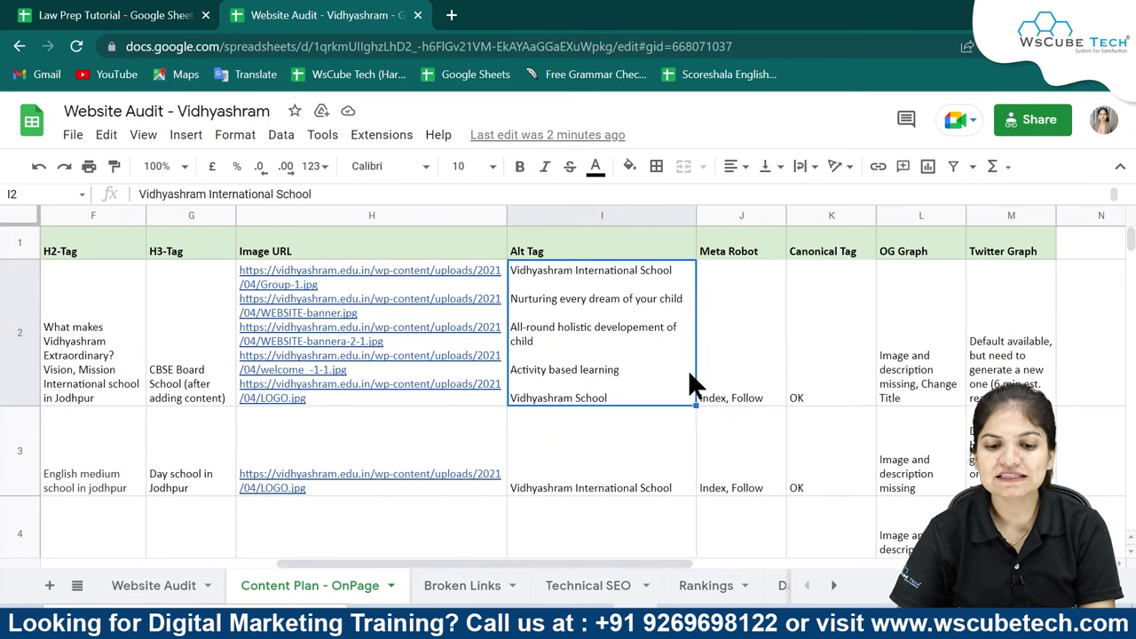
{"action": "left_click", "coordinate": [741, 362]}
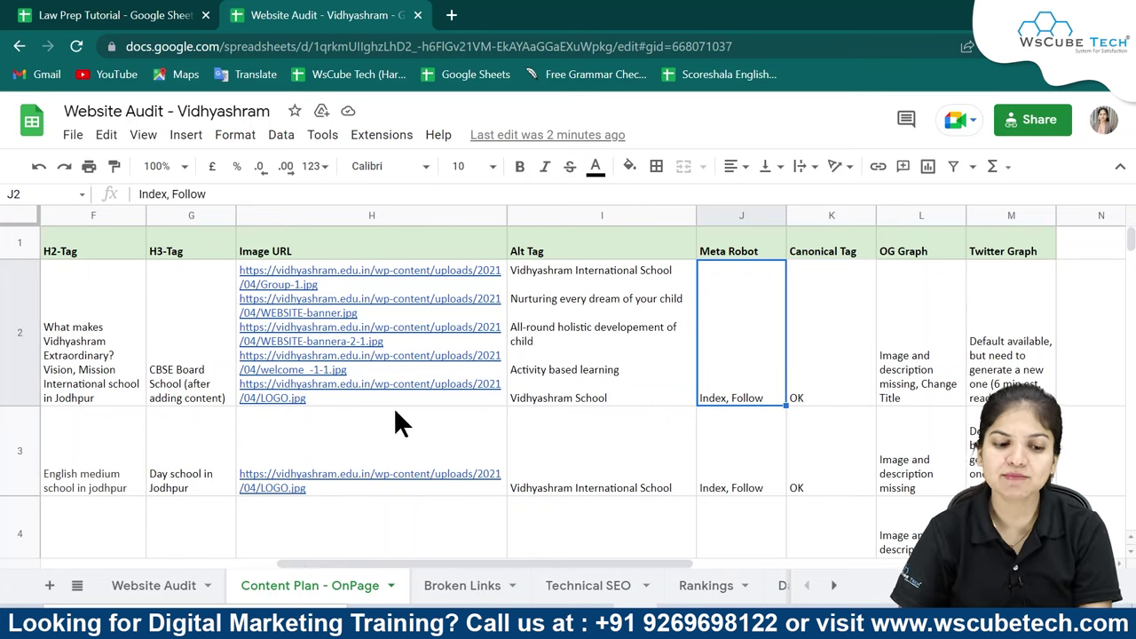
{"action": "mouse_move", "coordinate": [395, 406]}
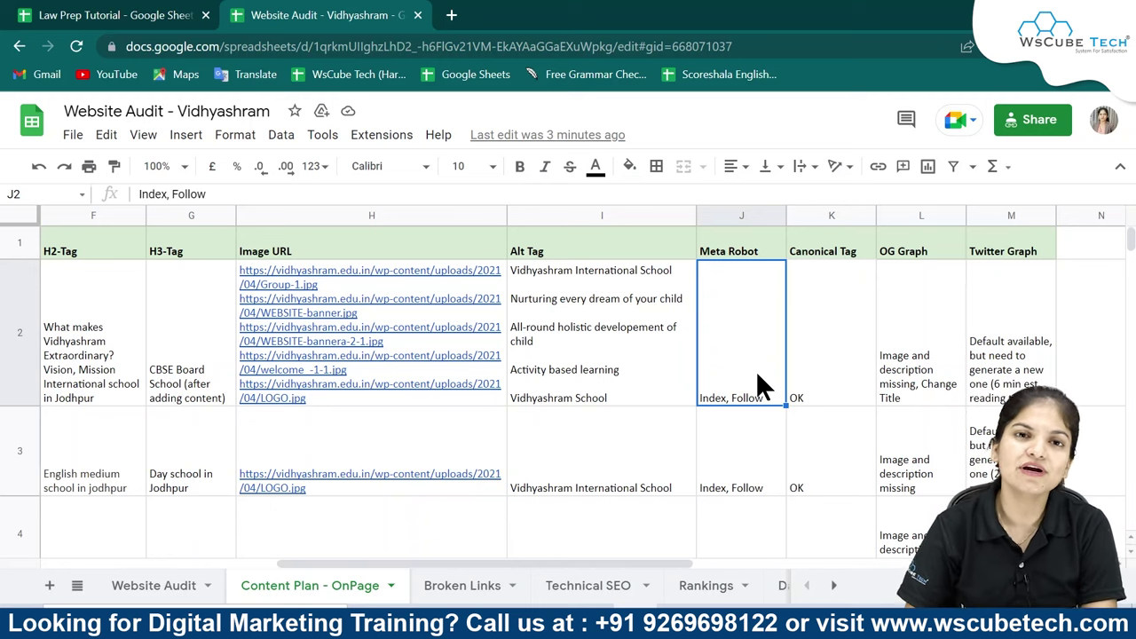
{"action": "left_click", "coordinate": [823, 373]}
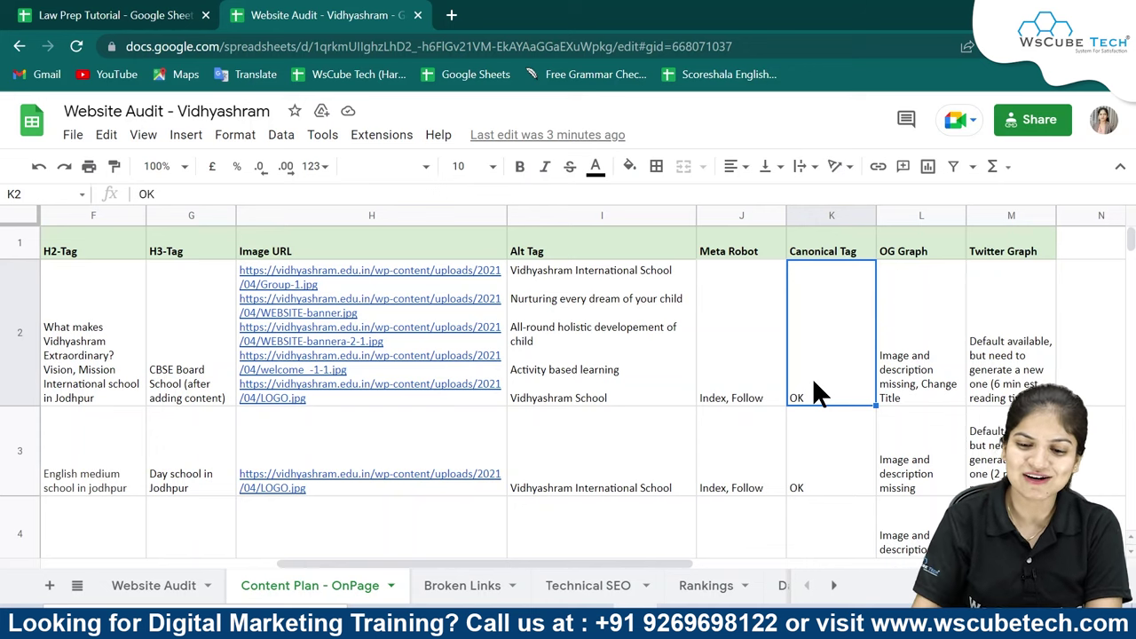
{"action": "left_click", "coordinate": [923, 355]}
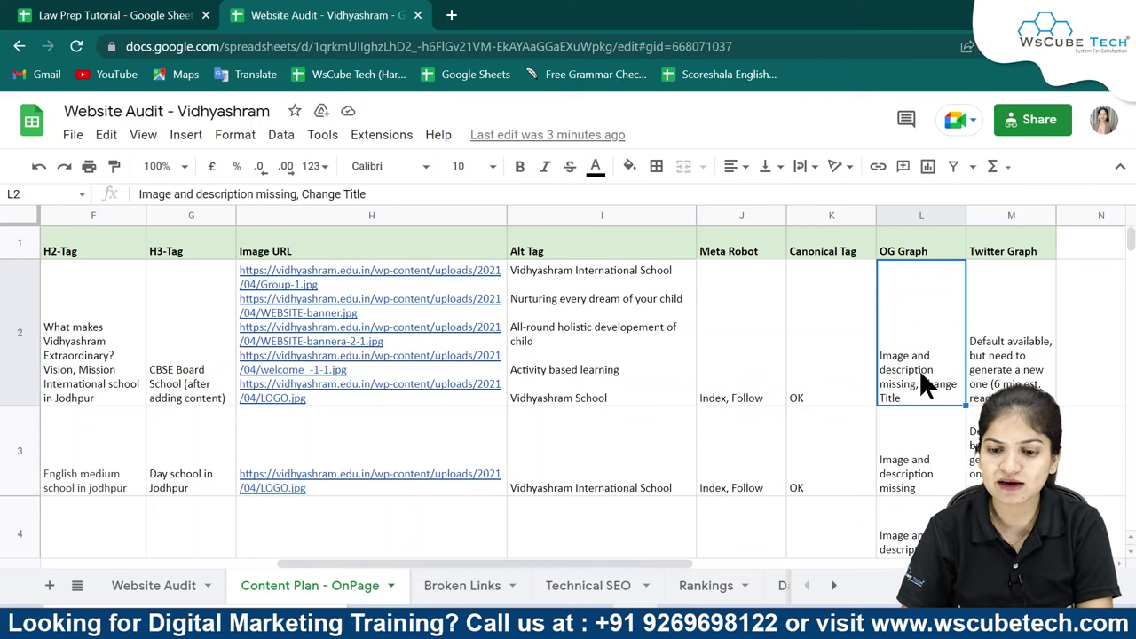
{"action": "left_click", "coordinate": [1034, 355]}
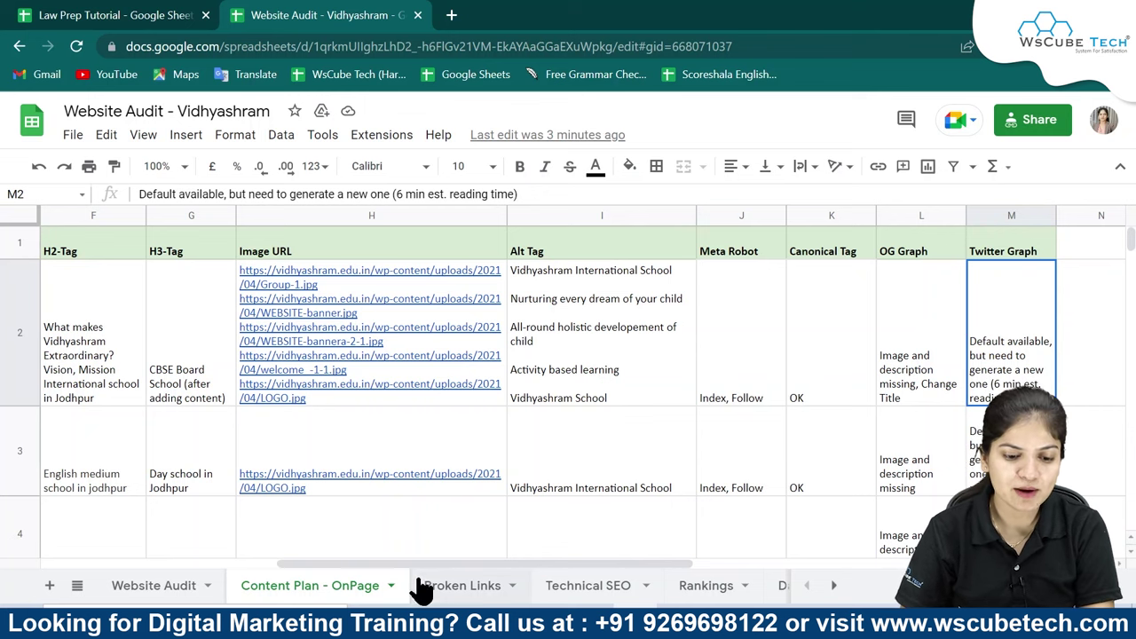
Look through the on-page entries for the website's remaining pages, down to the Downloads page
{"action": "left_click_drag", "start_coordinate": [431, 561], "coordinate": [50, 551]}
{"action": "scroll", "coordinate": [423, 432], "scroll_direction": "down", "scroll_amount": 8}
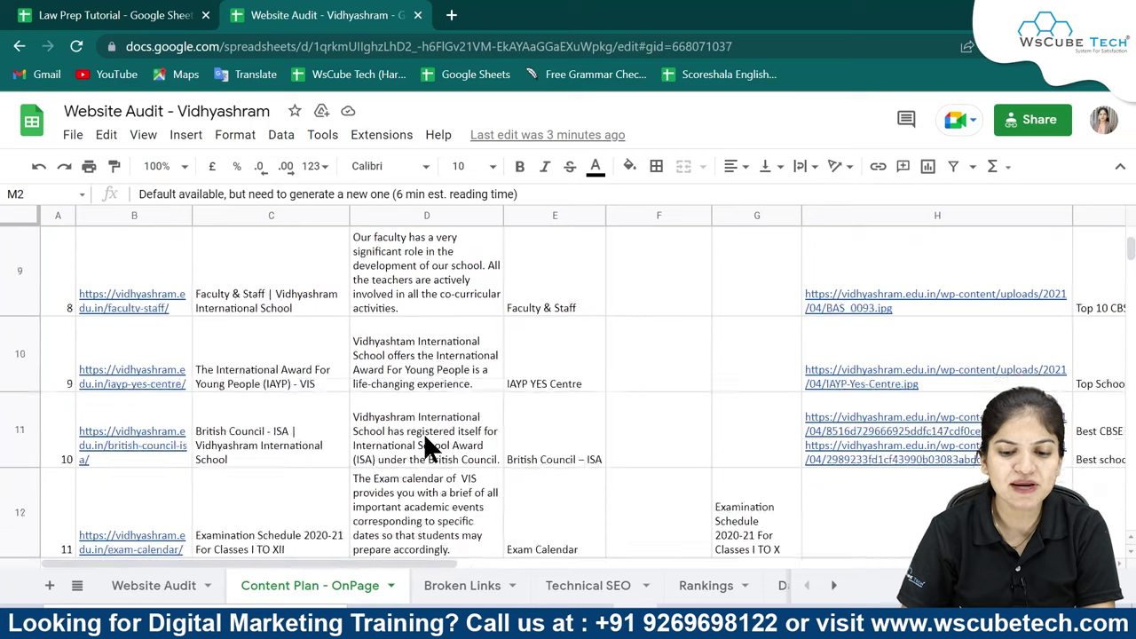
{"action": "scroll", "coordinate": [424, 432], "scroll_direction": "down", "scroll_amount": 10}
{"action": "scroll", "coordinate": [435, 561], "scroll_direction": "right", "scroll_amount": 3}
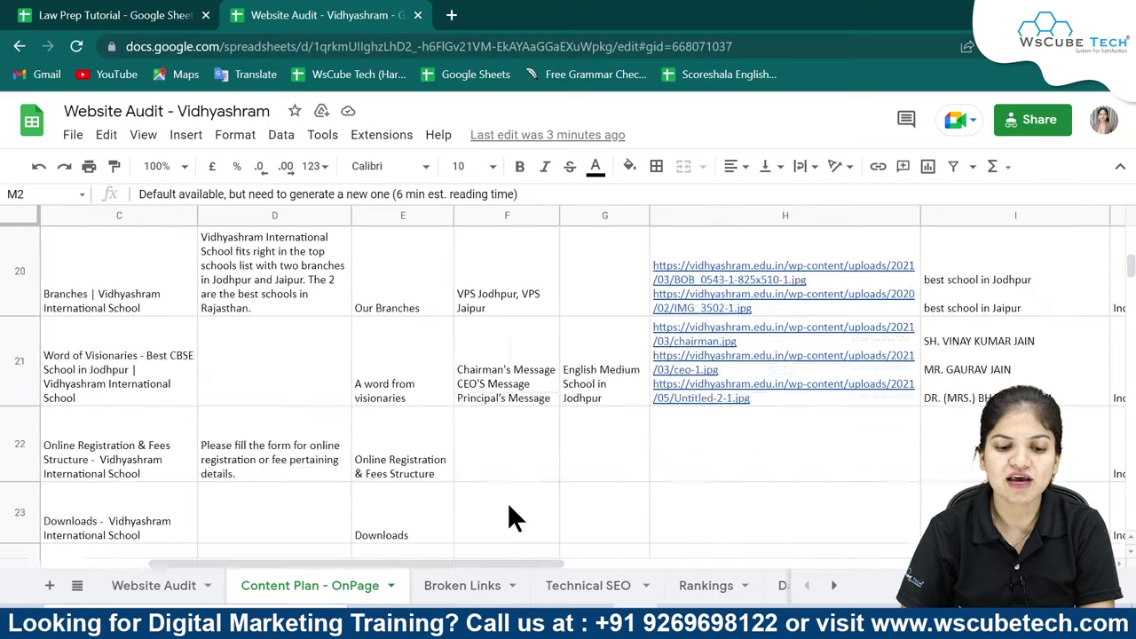
Return to the first rows of the on-page content plan and open the Technical SEO sheet
{"action": "scroll", "coordinate": [508, 514], "scroll_direction": "up", "scroll_amount": 6}
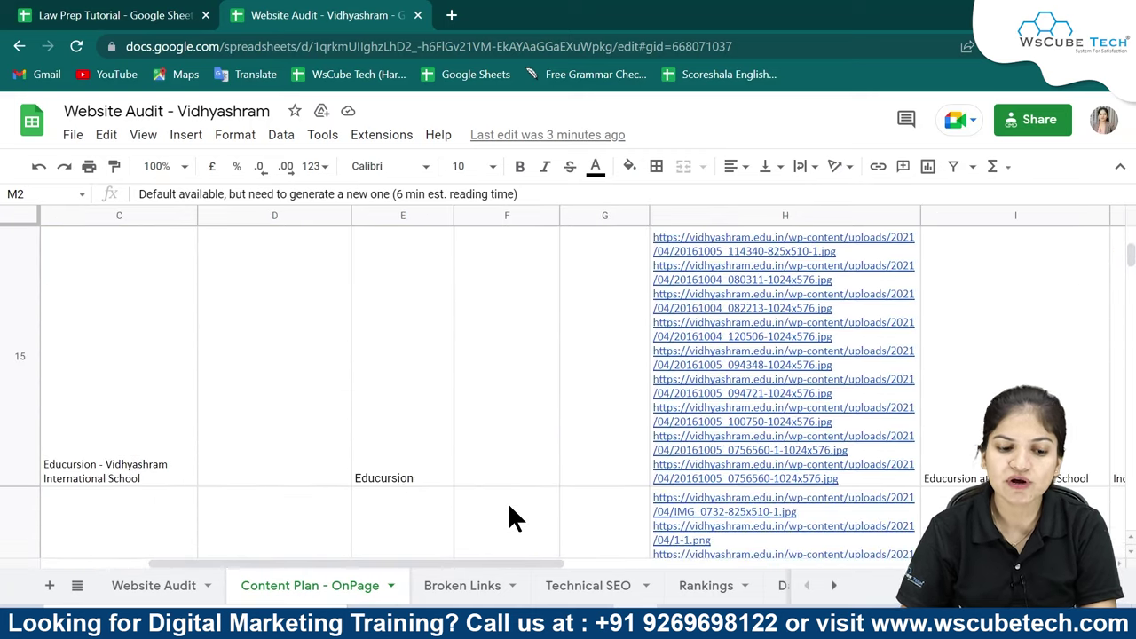
{"action": "scroll", "coordinate": [508, 510], "scroll_direction": "up", "scroll_amount": 8}
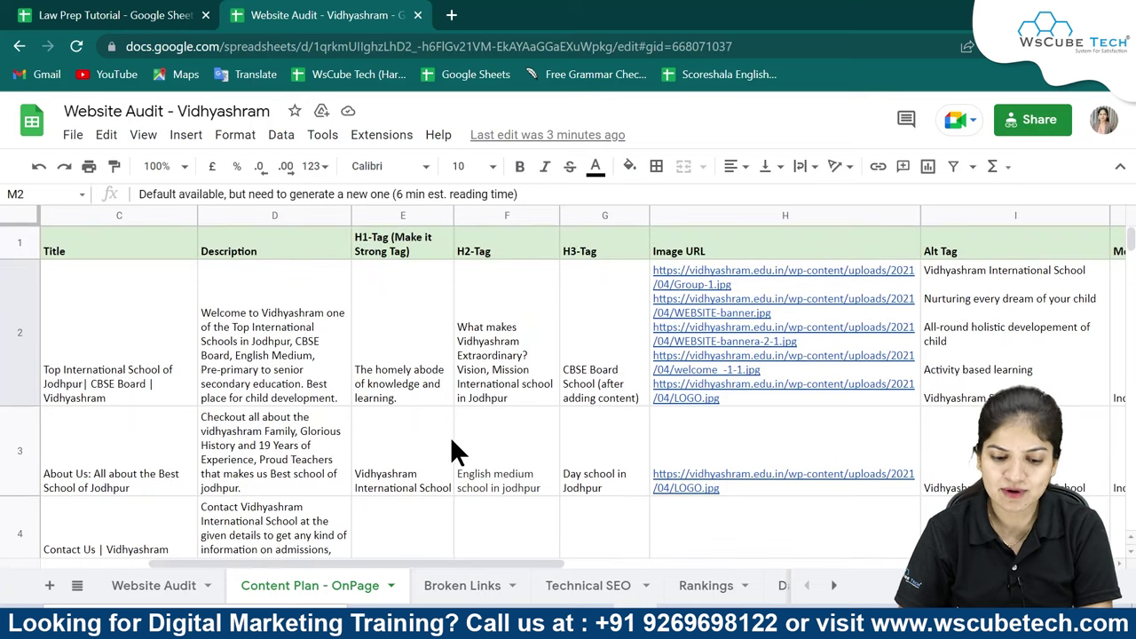
{"action": "left_click", "coordinate": [596, 588]}
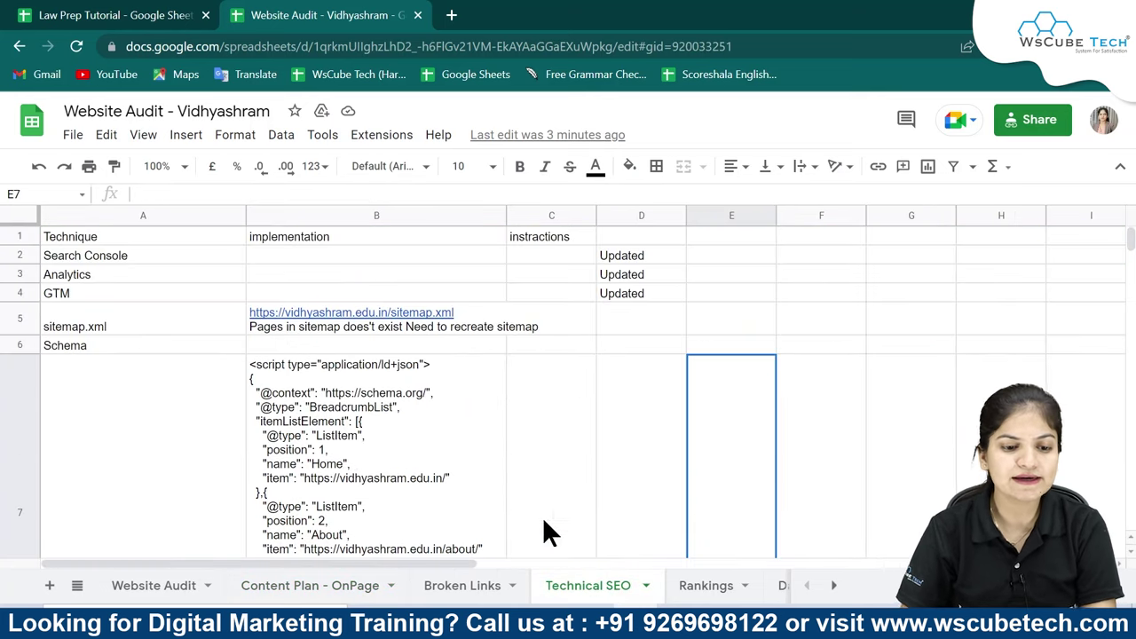
Inspect the Search Console, Analytics, GTM and sitemap.xml technique entries, including the sitemap's implementation link and note
{"action": "left_click", "coordinate": [128, 255]}
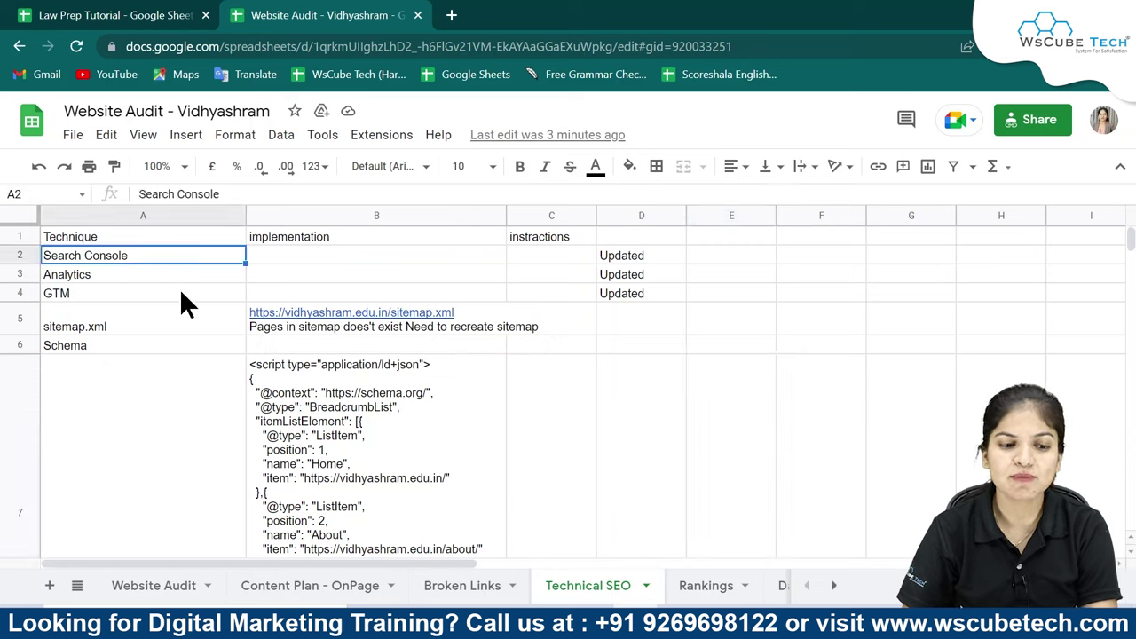
{"action": "left_click", "coordinate": [117, 275]}
{"action": "left_click", "coordinate": [120, 294]}
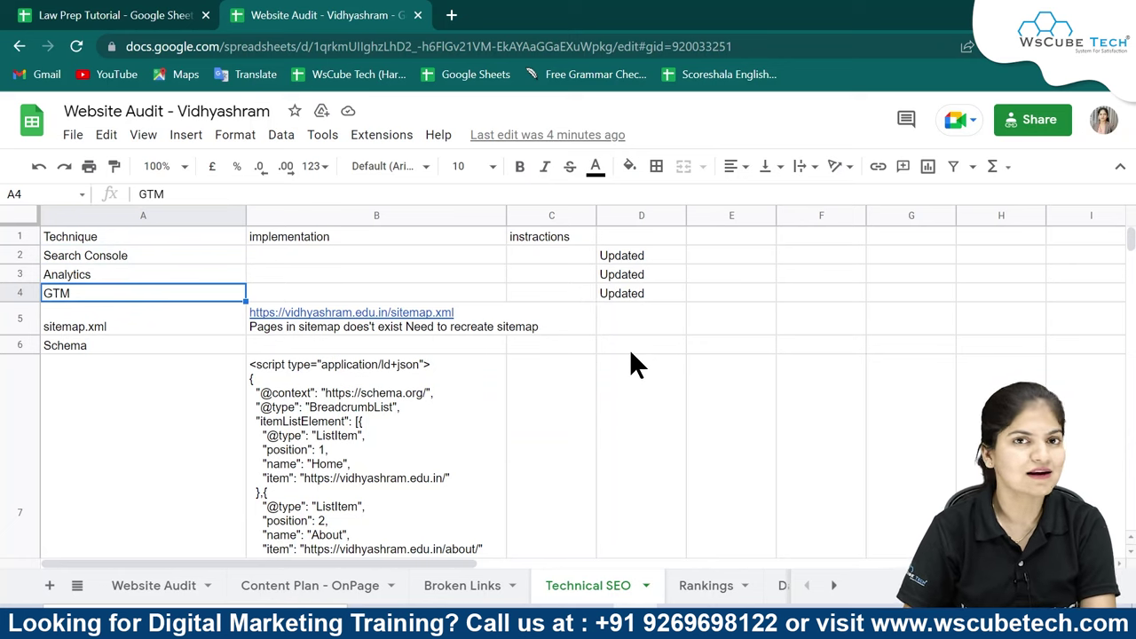
{"action": "left_click", "coordinate": [196, 322]}
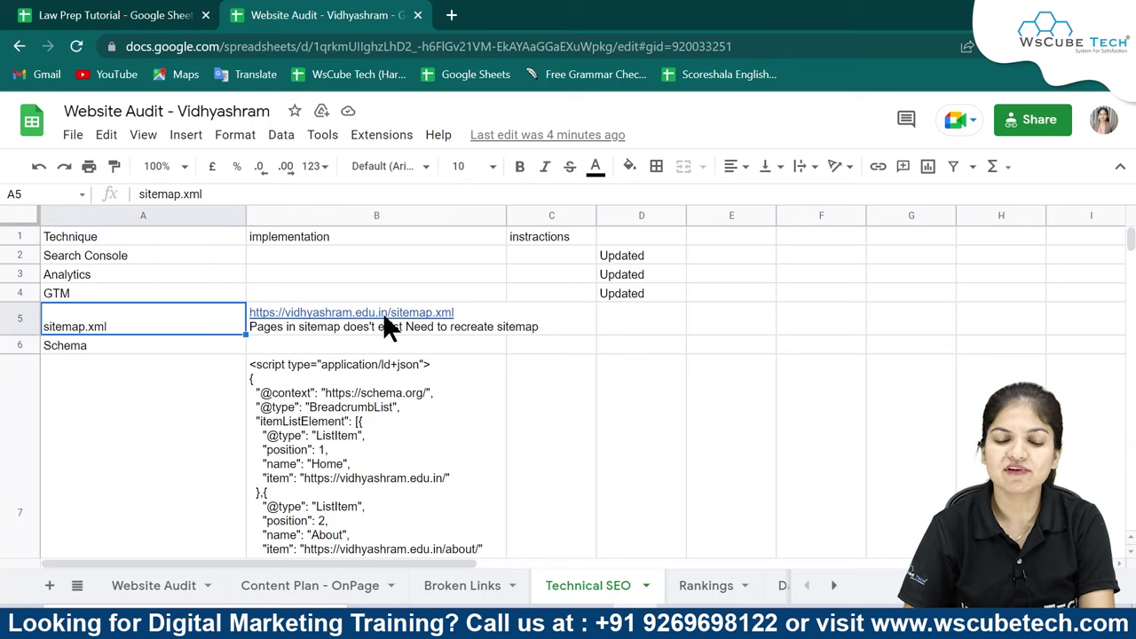
{"action": "mouse_move", "coordinate": [413, 330]}
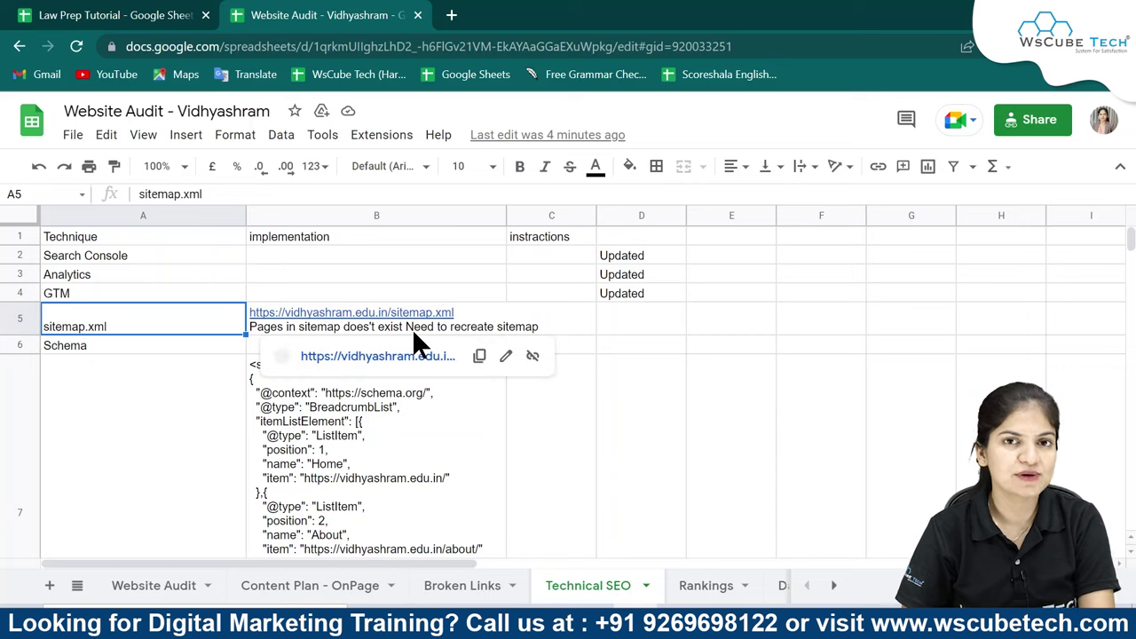